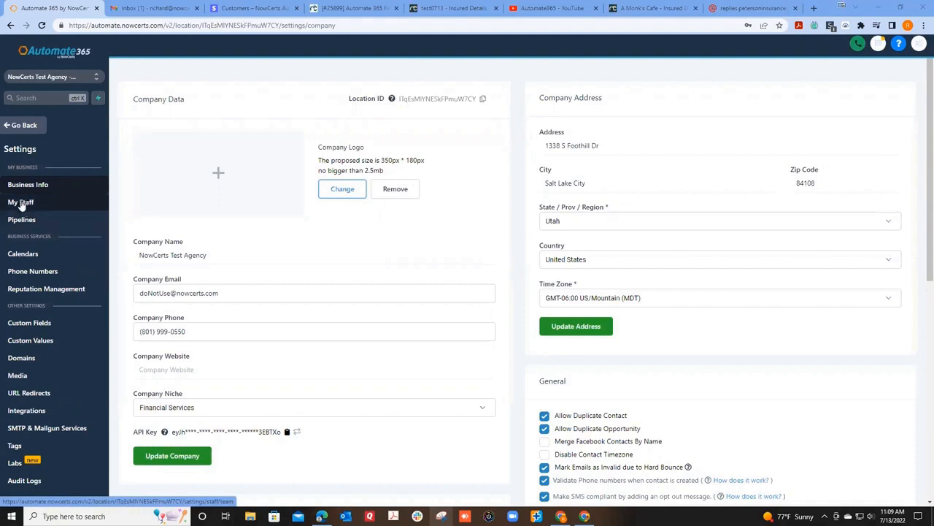
Open the test staff member's record for editing from the staff list and view the available user roles.
left_click(20, 203)
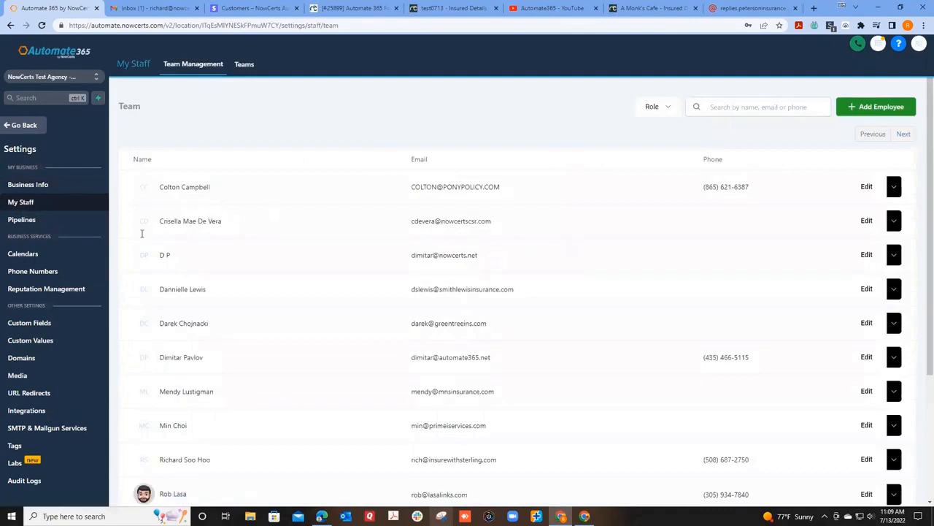
scroll(193, 259, "down", 1)
scroll(197, 275, "down", 1)
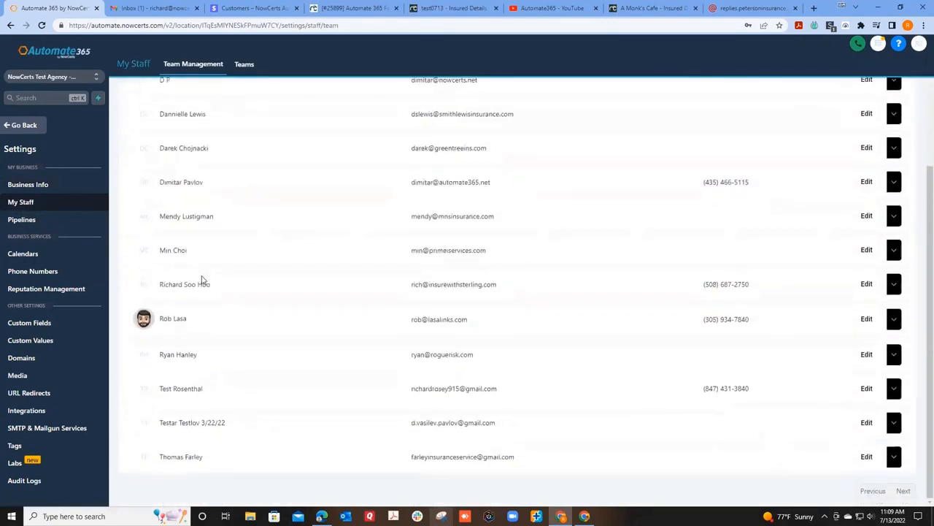
left_click(866, 391)
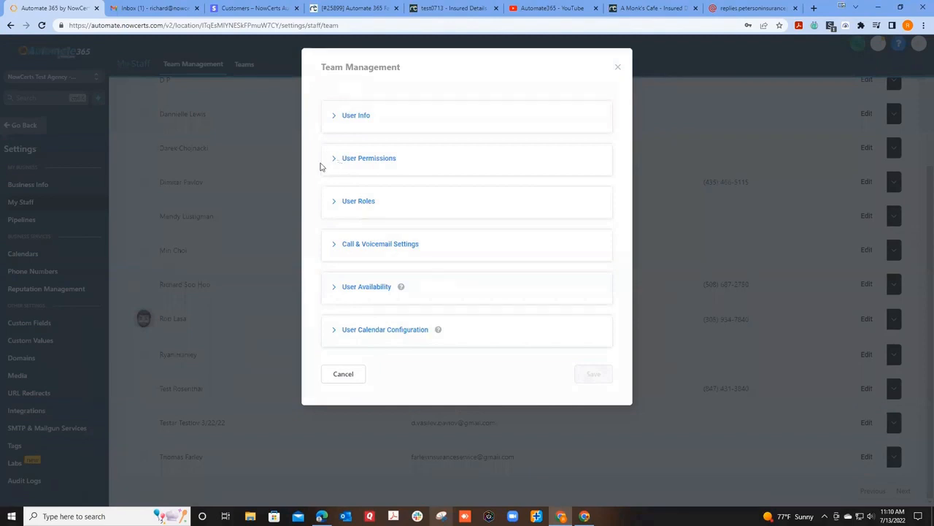
left_click(335, 206)
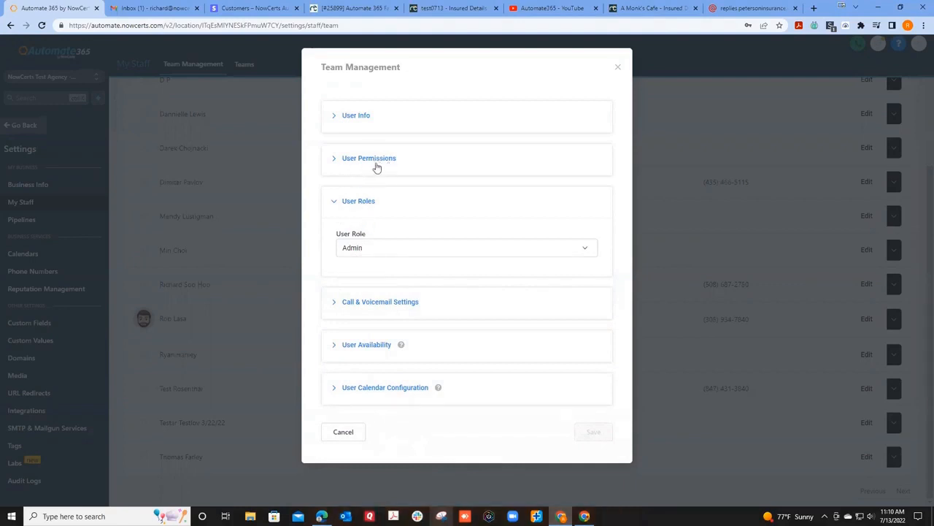
left_click(357, 250)
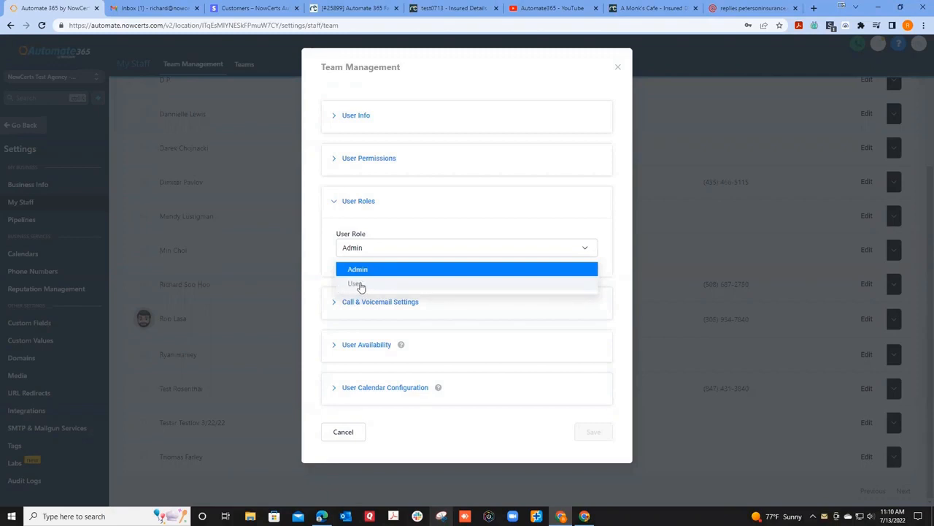
Try enabling Only assigned data in the staff member's user permissions, cancel the confirmation, and close the record without saving.
left_click(346, 163)
scroll(365, 201, "down", 1)
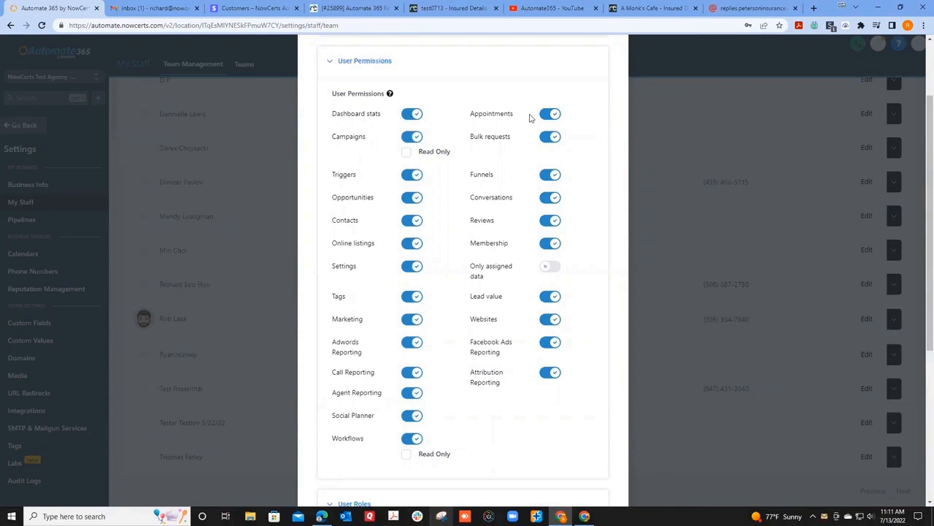
left_click(407, 152)
left_click(551, 269)
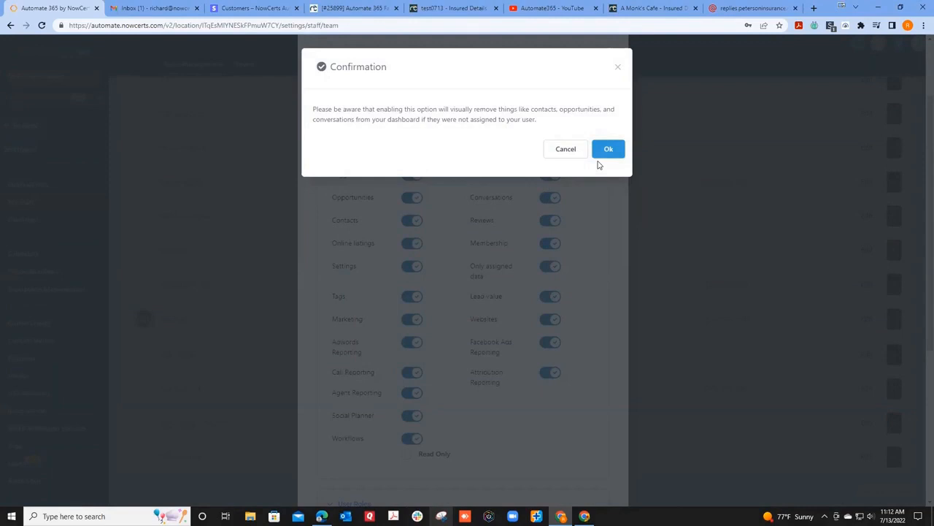
left_click(560, 154)
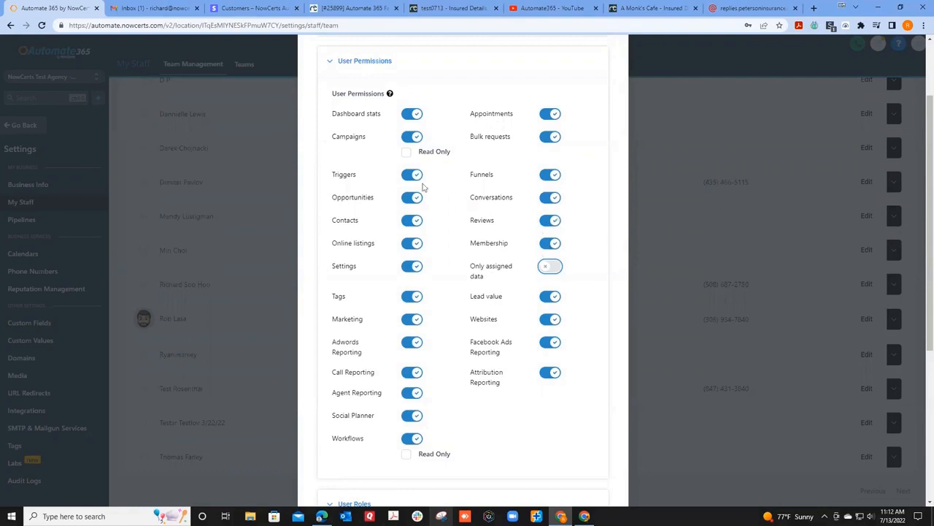
scroll(438, 168, "up", 3)
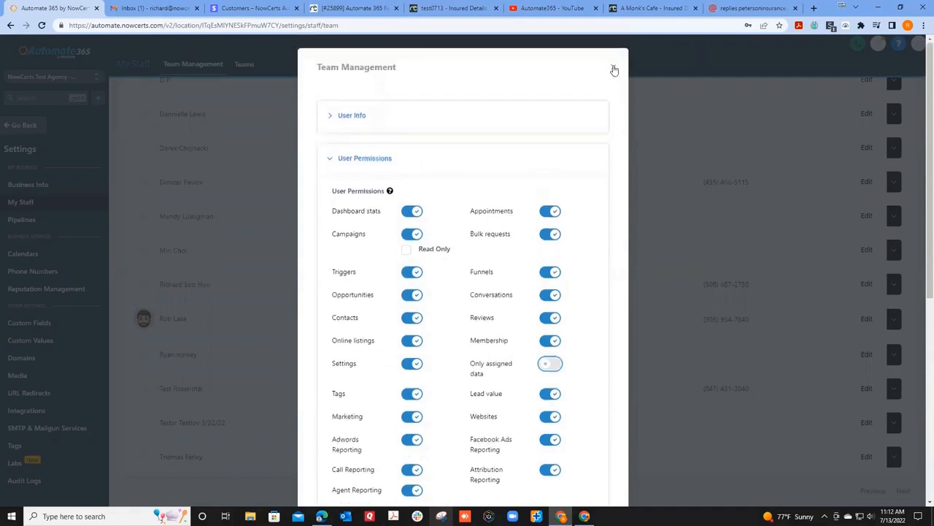
left_click(614, 69)
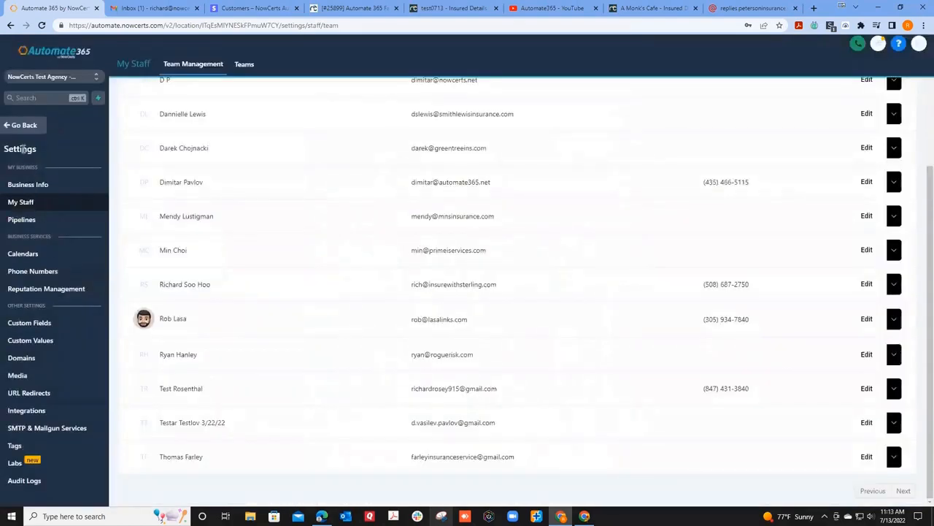
Leave the settings and open the full contacts list.
left_click(38, 127)
left_click(29, 127)
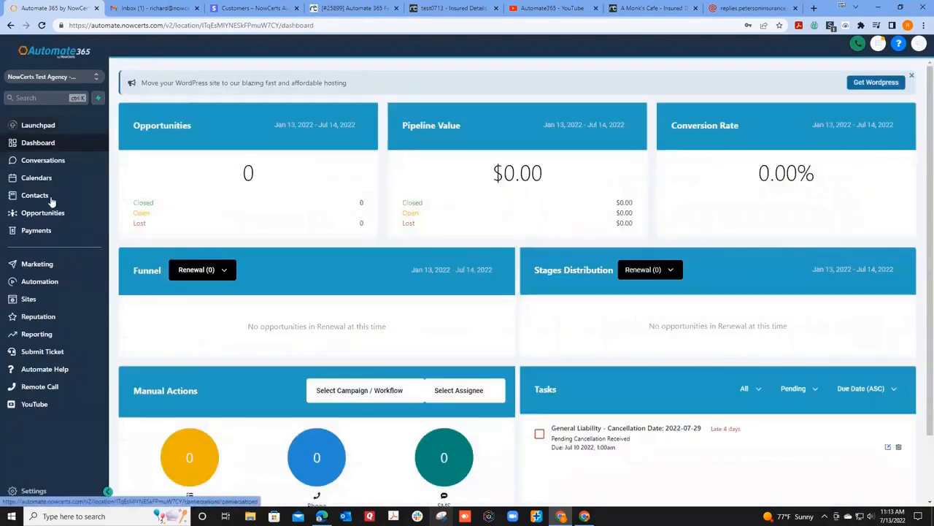
left_click(46, 198)
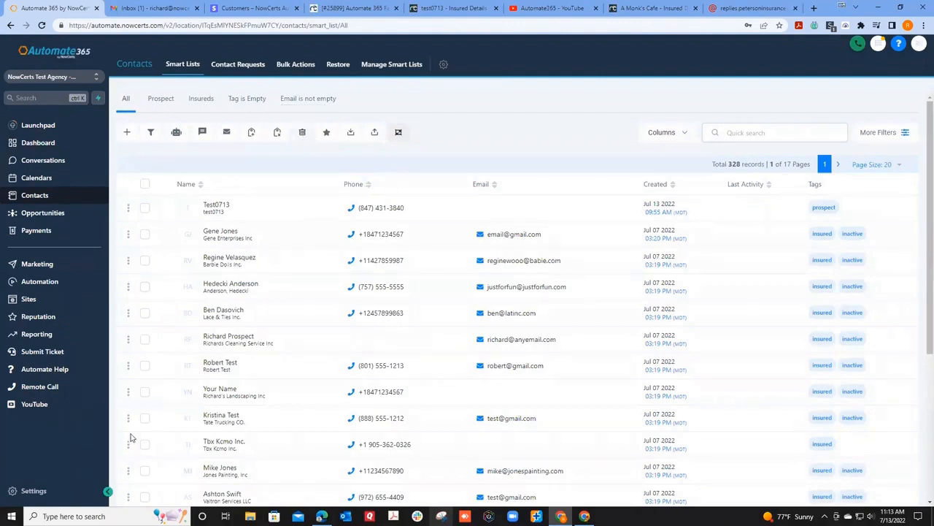
Examine the general options in the business info settings, especially Allow Duplicate Contact.
left_click(32, 494)
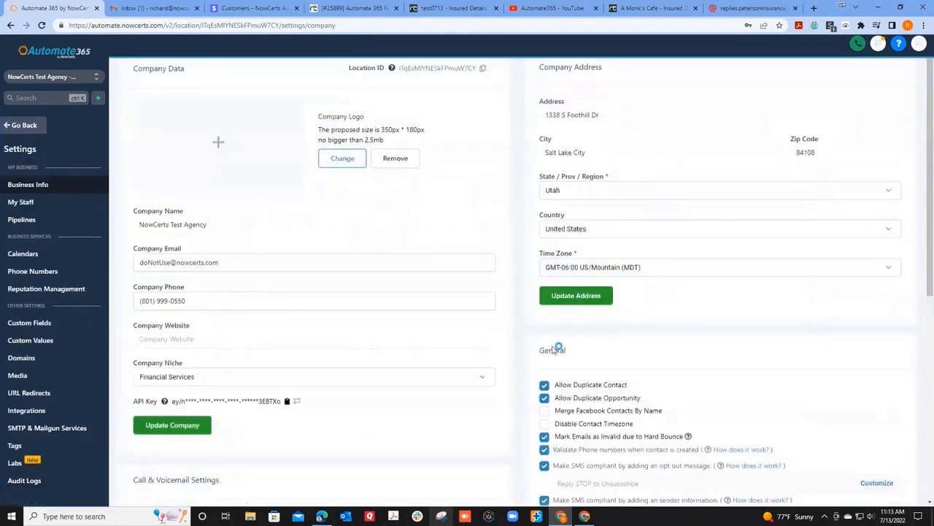
scroll(549, 330, "down", 2)
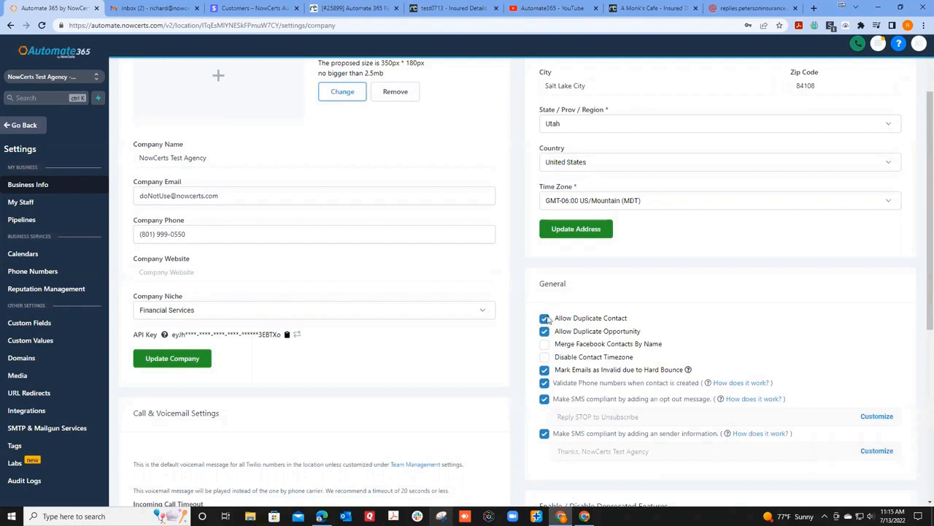
left_click(545, 318)
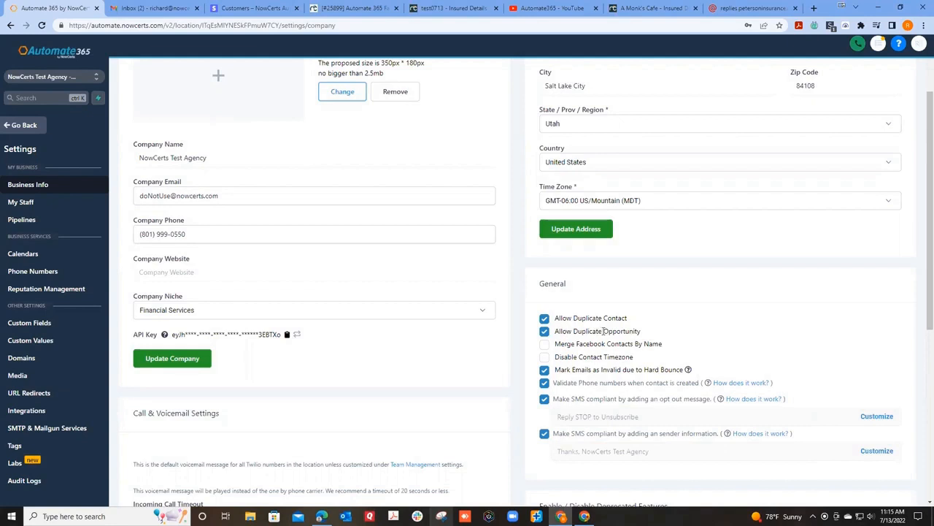
Leave the settings and open the Policy Expiration 1 workflow from its automation folder.
left_click(29, 126)
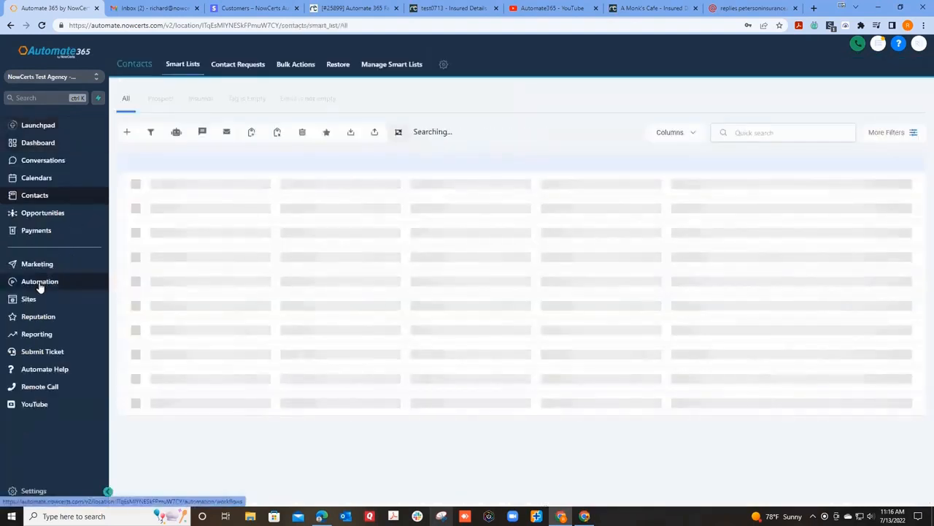
left_click(41, 285)
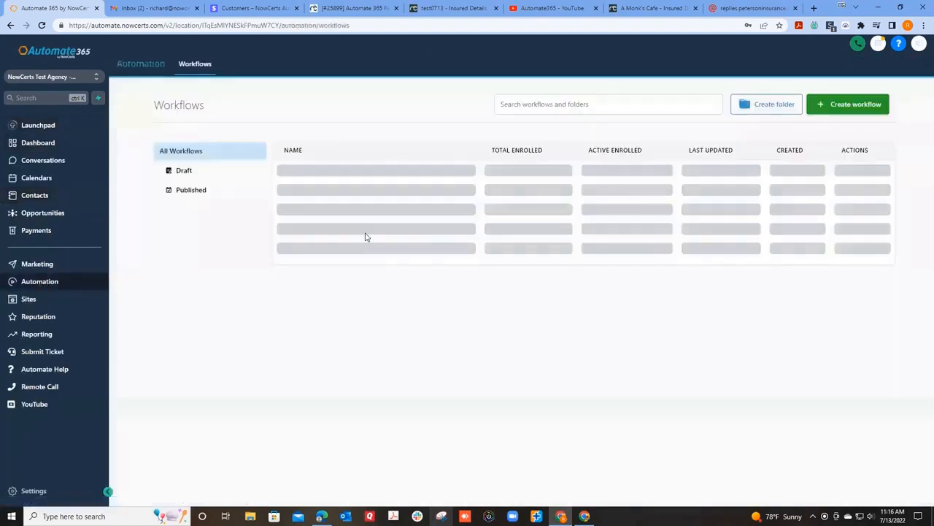
left_click(306, 209)
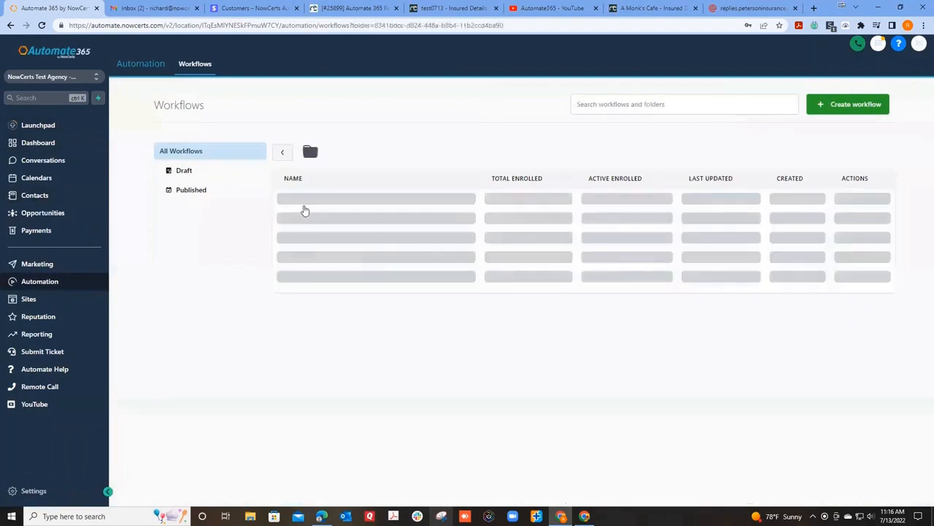
left_click(303, 202)
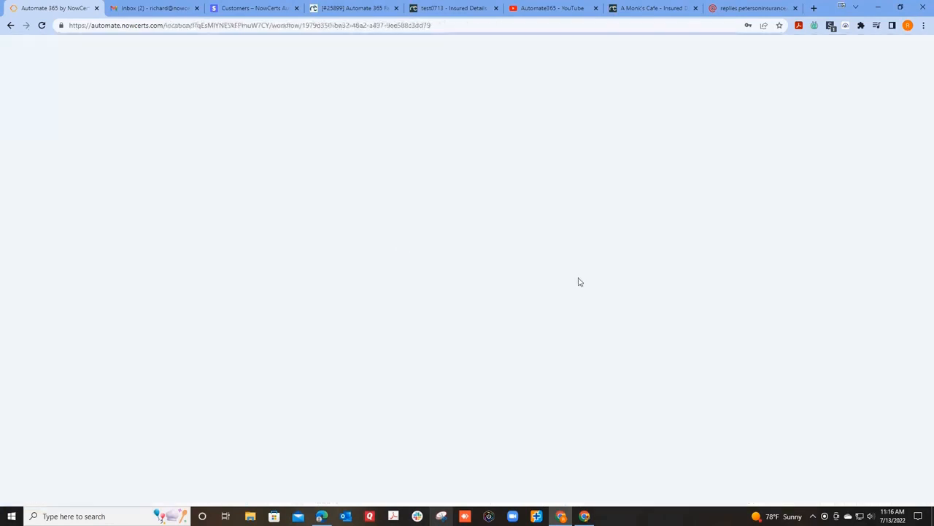
Examine the configuration of the workflow's Create Opportunity and Email 1 actions.
scroll(530, 273, "down", 3)
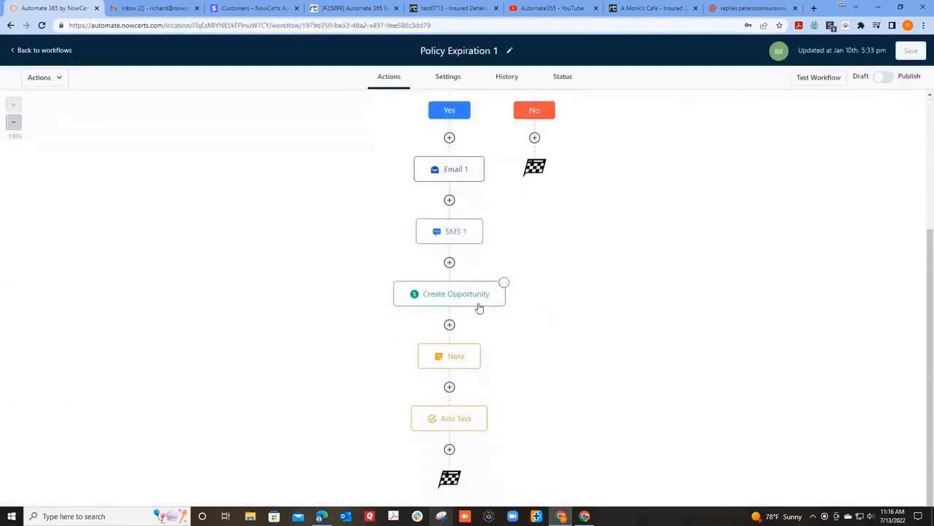
left_click(473, 296)
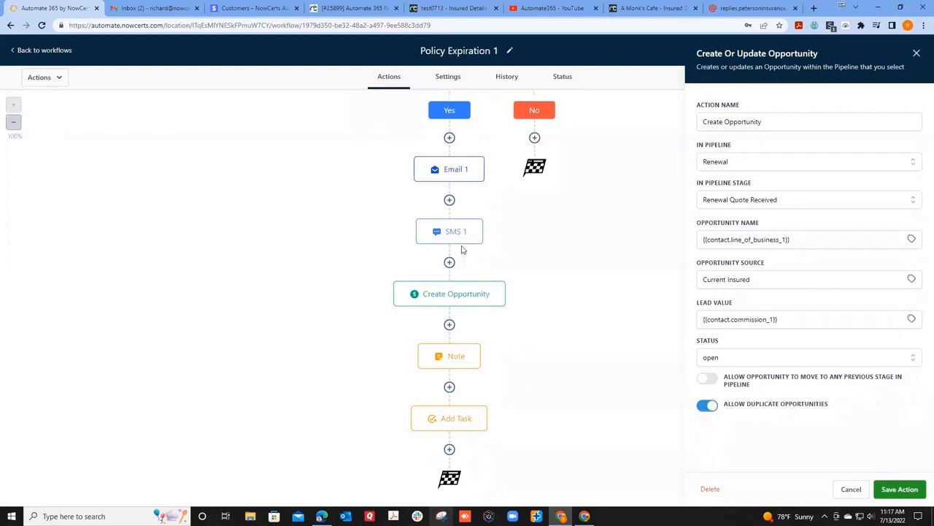
left_click(453, 176)
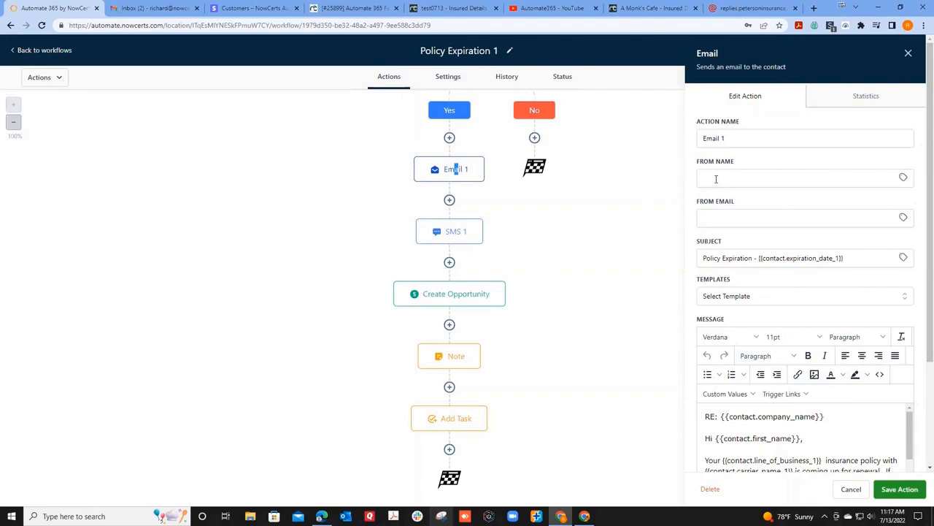
Restrict the workflow's time window to Specific Time, with Monday to Friday and 08:00 AM to 5:00 PM.
left_click(445, 78)
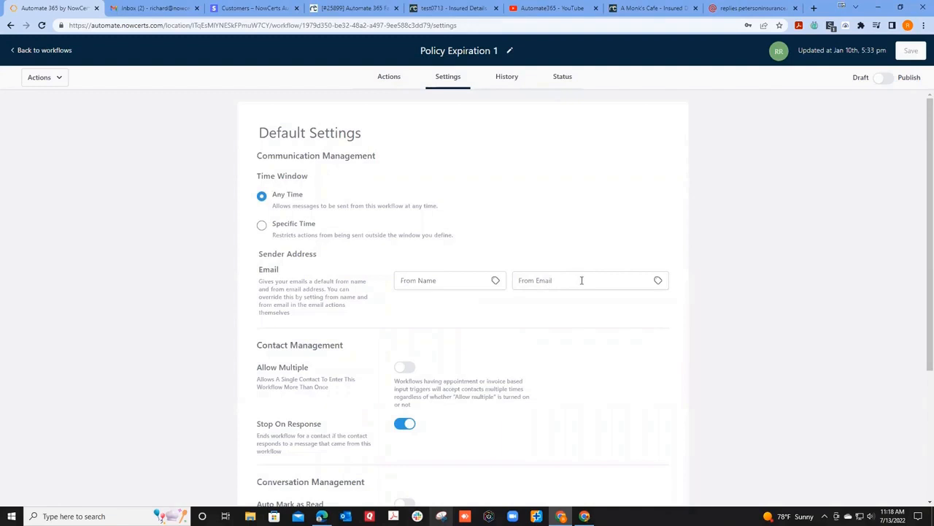
scroll(530, 276, "down", 1)
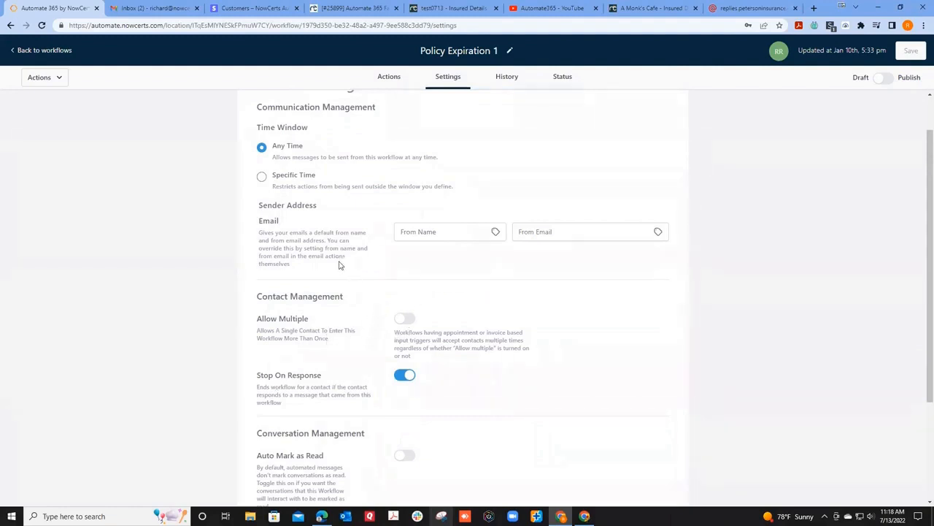
scroll(340, 265, "up", 1)
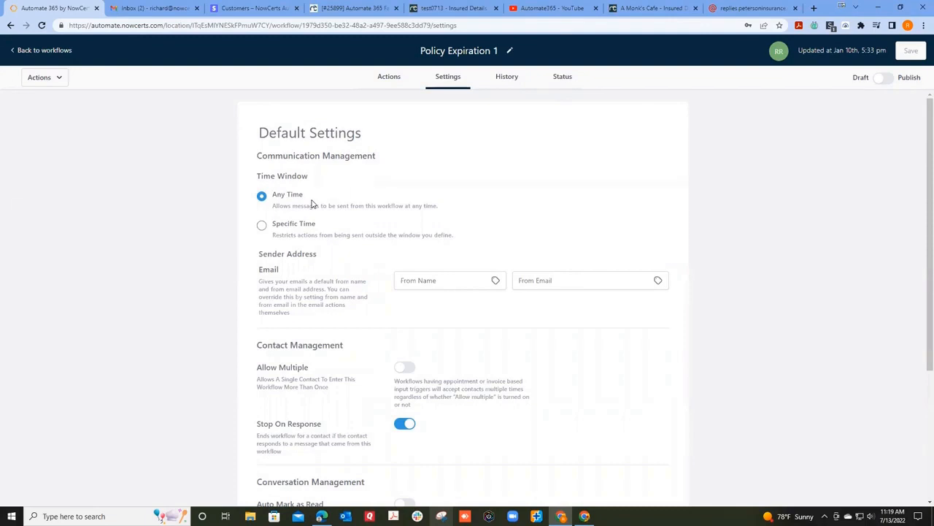
left_click(261, 225)
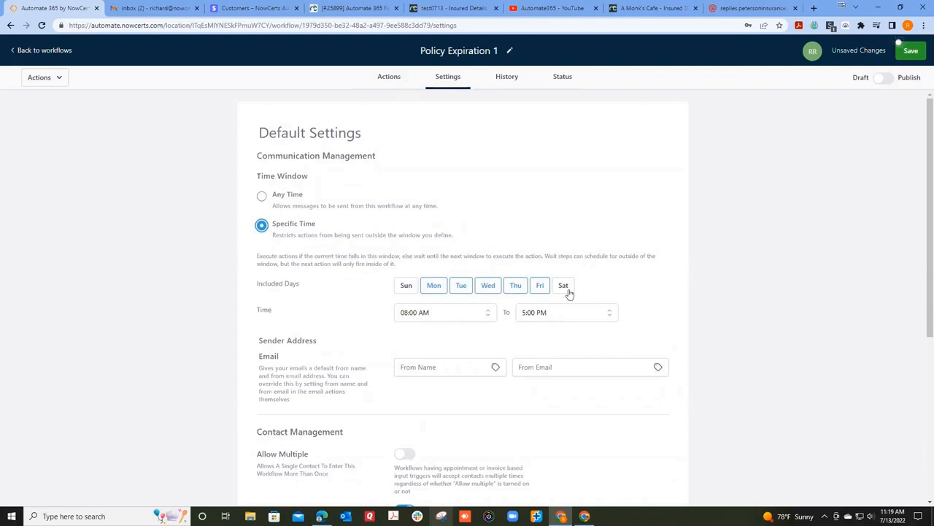
left_click(433, 295)
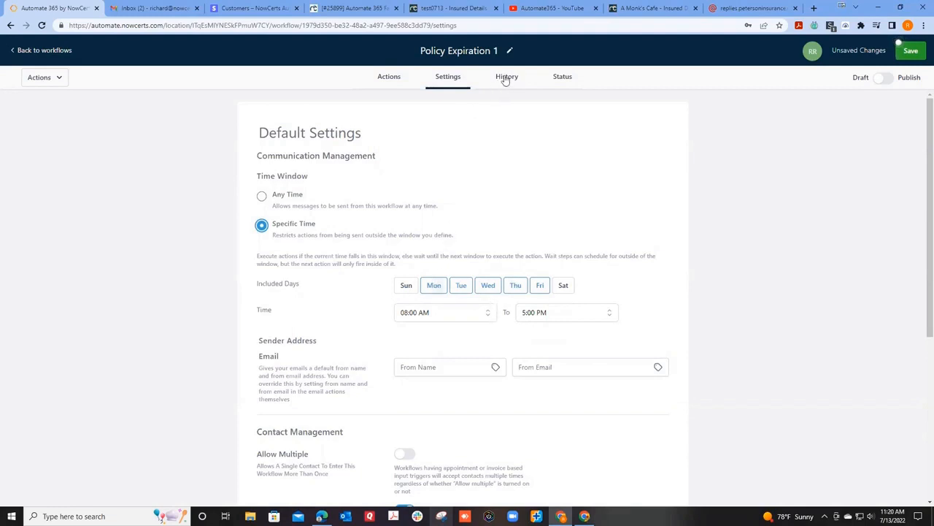
Check the workflow's current contact status and its action log history.
left_click(558, 80)
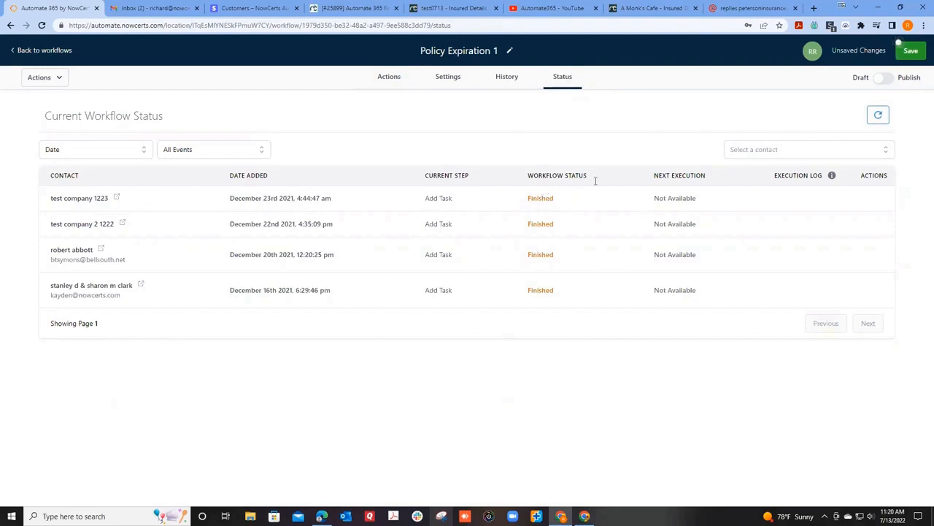
left_click(505, 79)
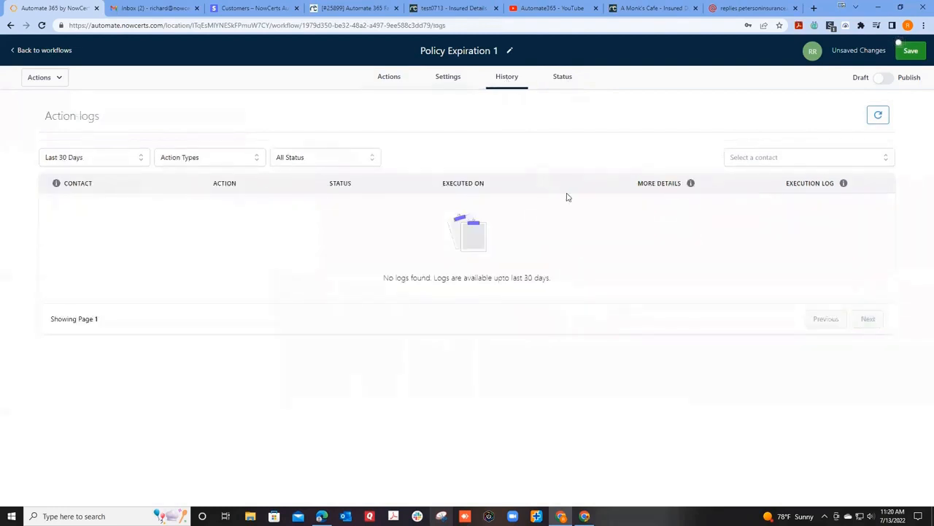
left_click(559, 82)
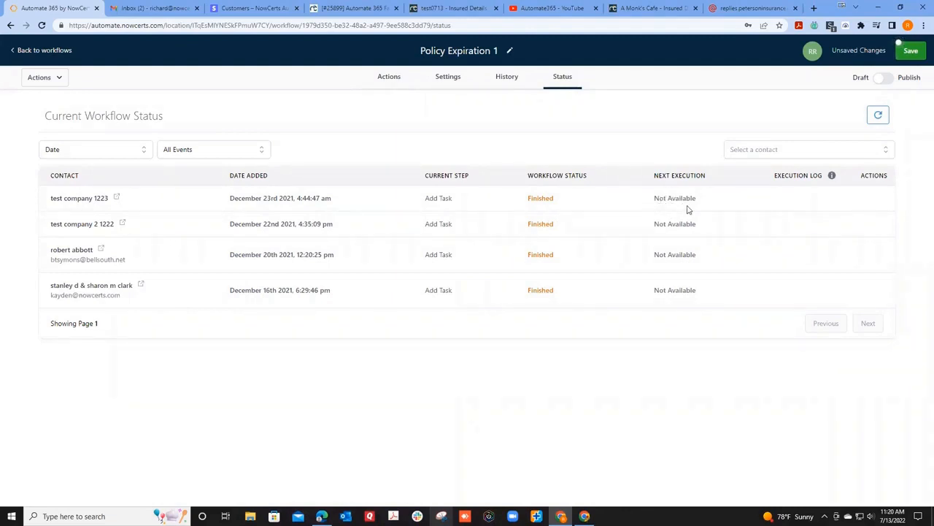
left_click(507, 79)
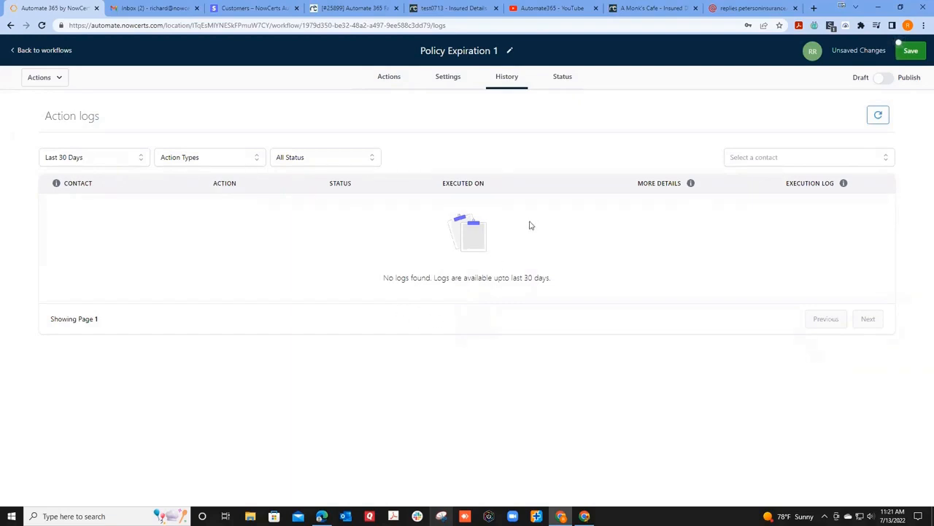
Review the workflow's sender, contact and conversation management settings, and return to its action diagram.
left_click(450, 83)
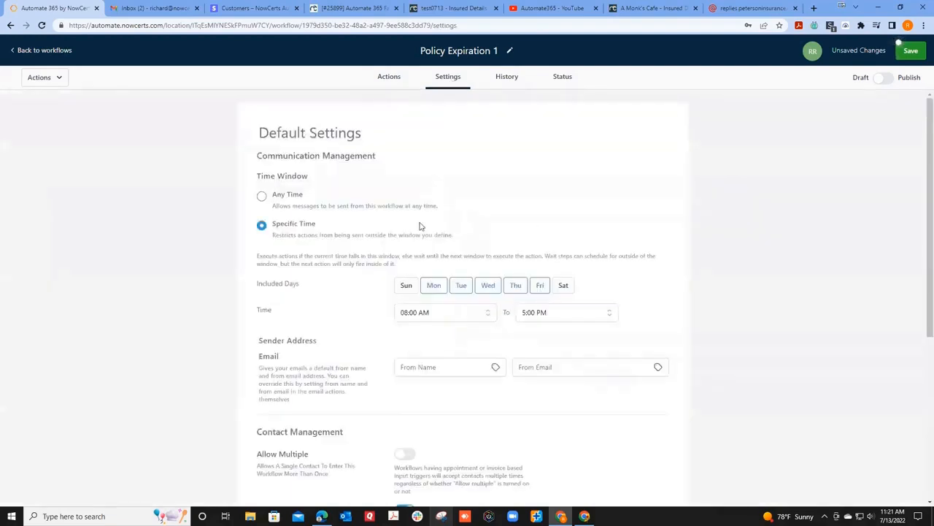
scroll(442, 279, "down", 2)
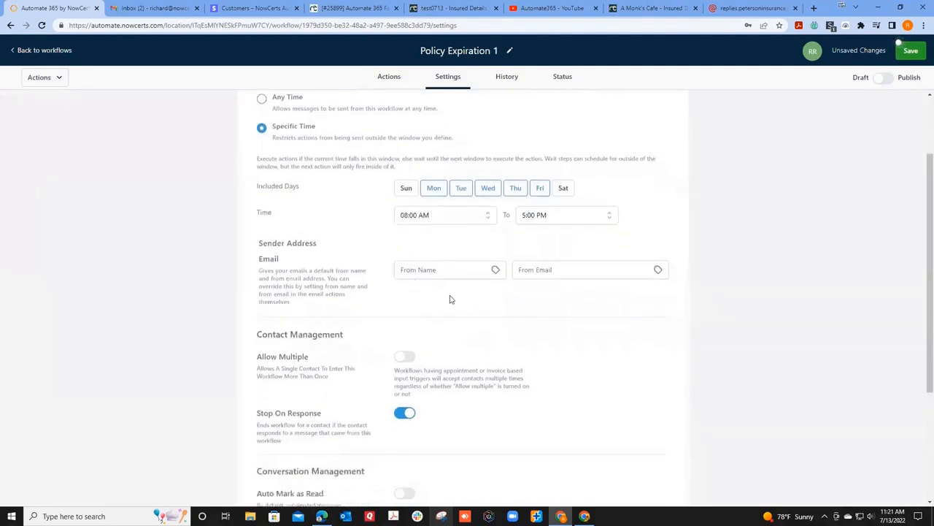
scroll(411, 303, "down", 2)
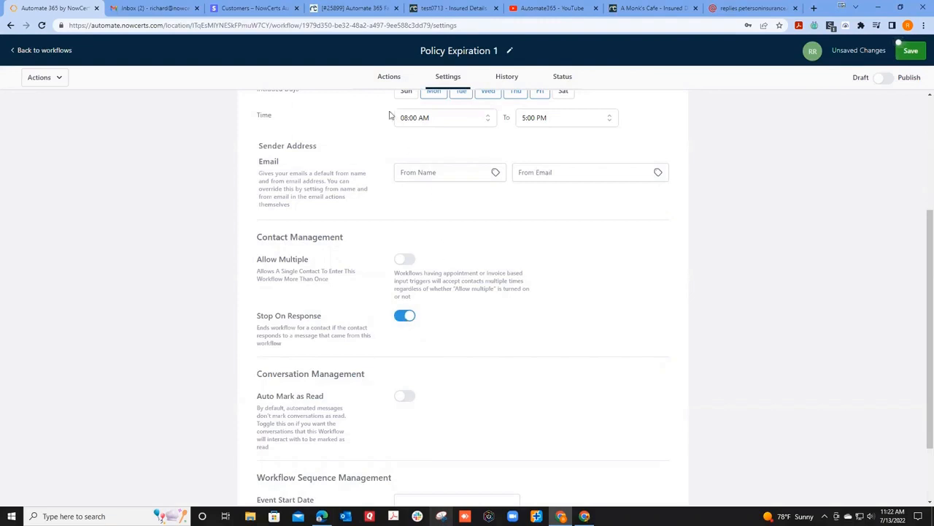
left_click(384, 79)
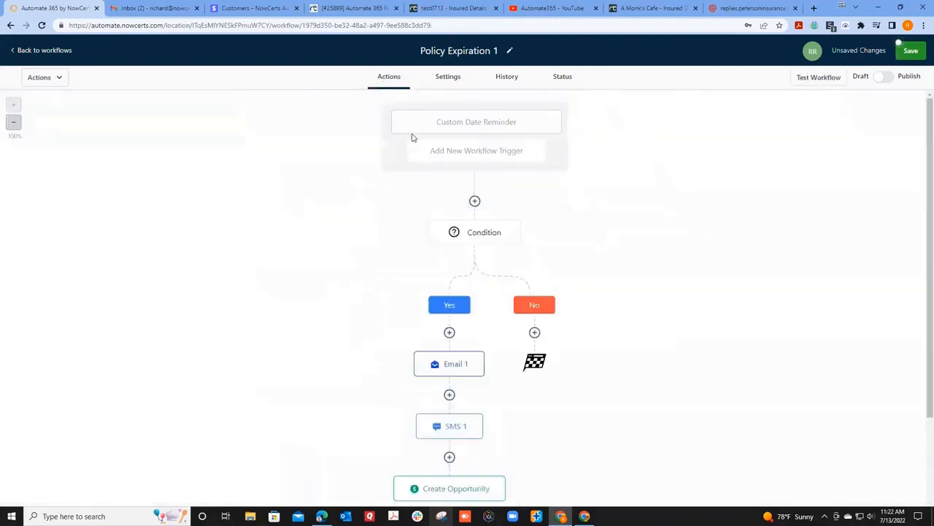
Start adding a new workflow trigger of the Customer Replied type to the workflow.
scroll(475, 277, "down", 2)
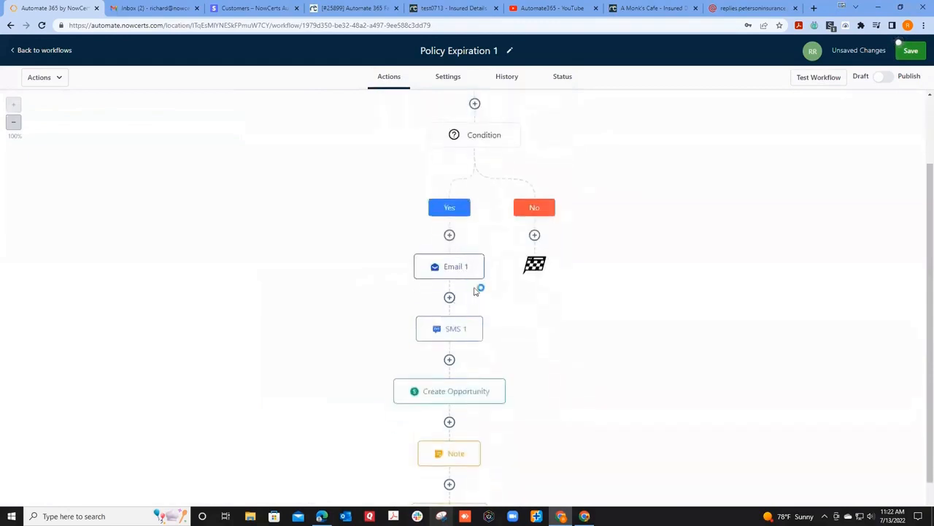
scroll(481, 285, "up", 2)
left_click(481, 153)
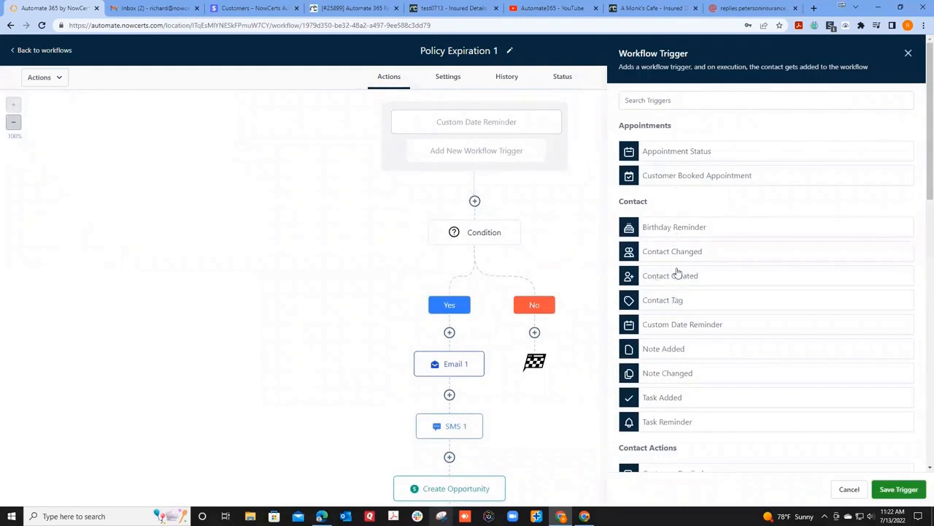
scroll(671, 277, "down", 4)
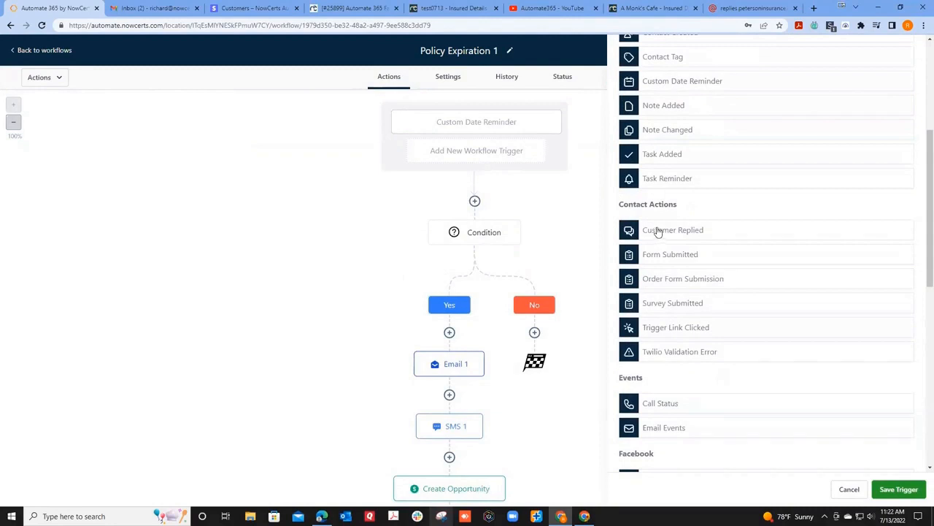
left_click(657, 231)
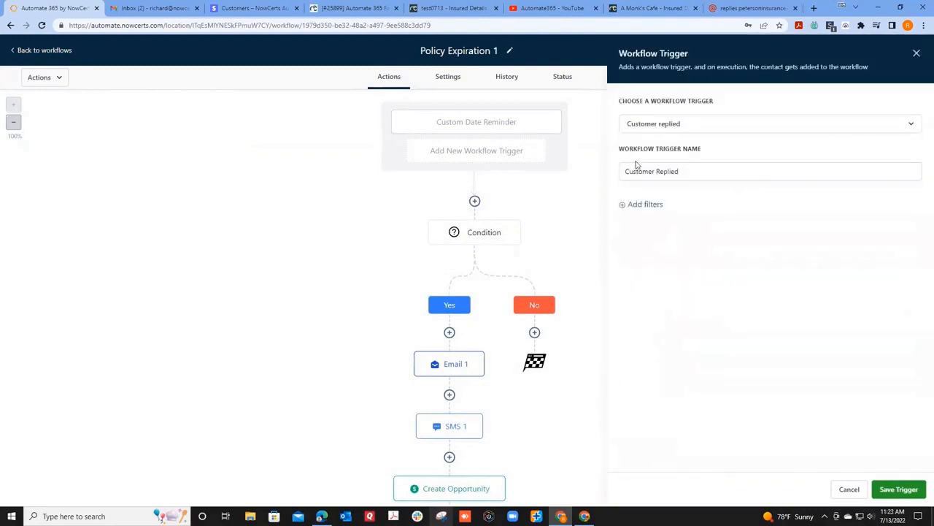
Examine the filter fields offered for the Customer Replied trigger, and remove the empty filter row.
left_click(622, 208)
left_click(660, 219)
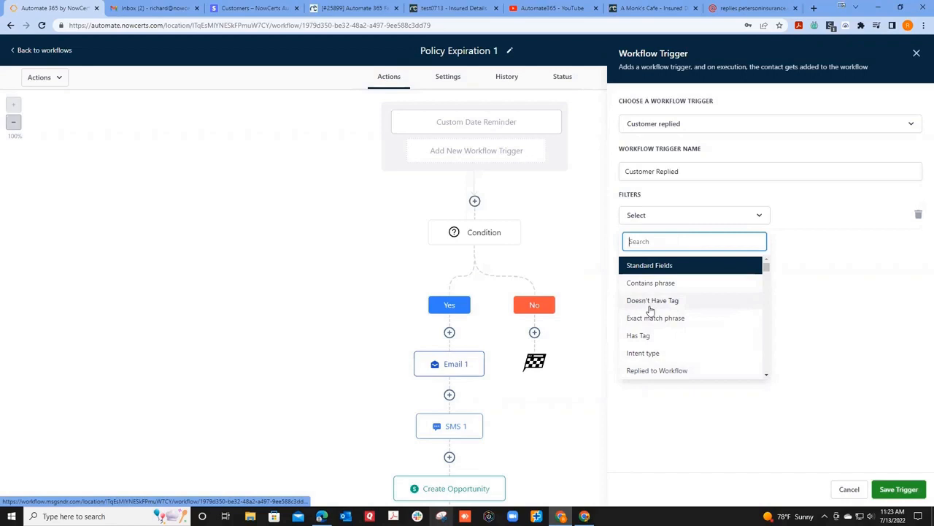
scroll(657, 306, "down", 3)
scroll(653, 324, "up", 3)
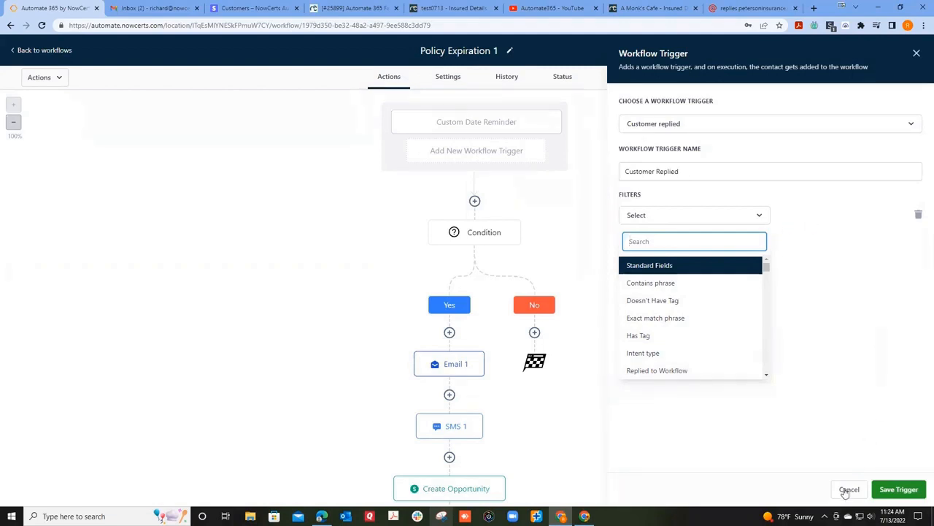
left_click(919, 215)
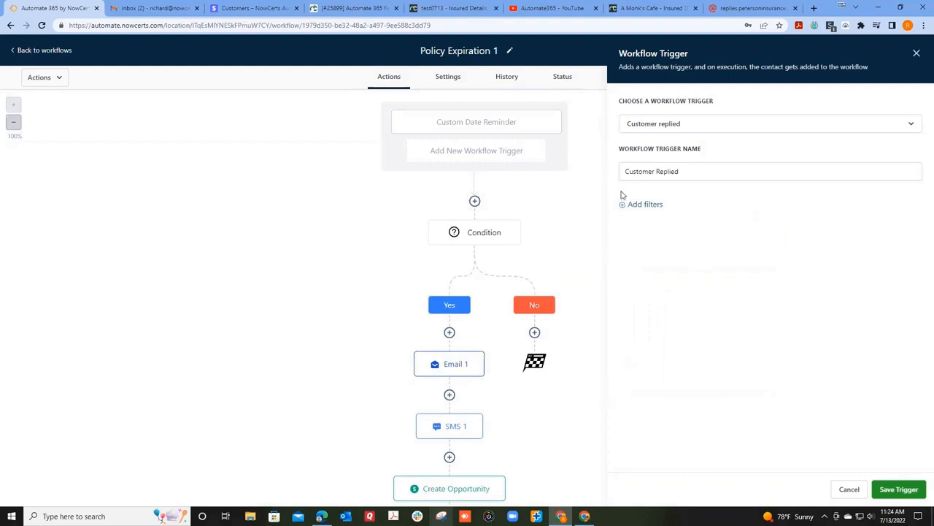
Look through the other trigger types available for the new trigger, and discard the unsaved Customer Replied trigger.
left_click(643, 175)
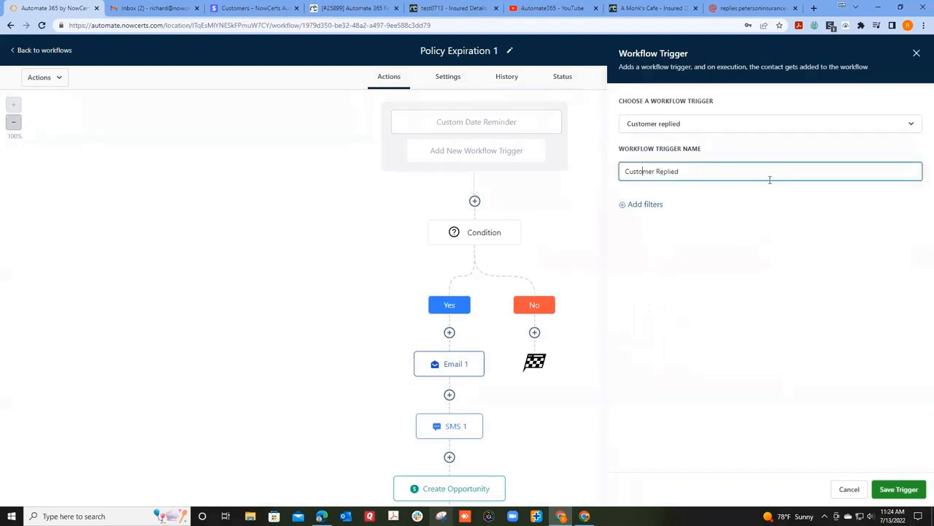
left_click(650, 129)
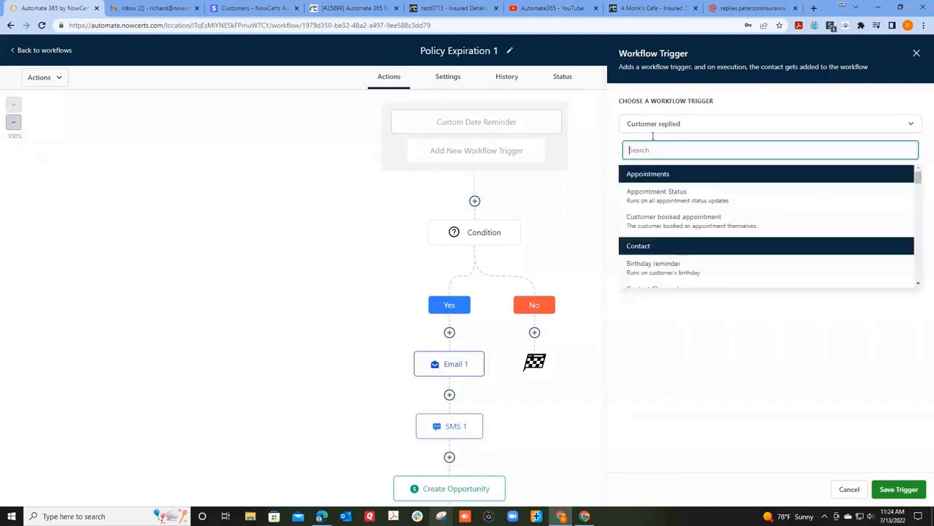
scroll(663, 211, "down", 5)
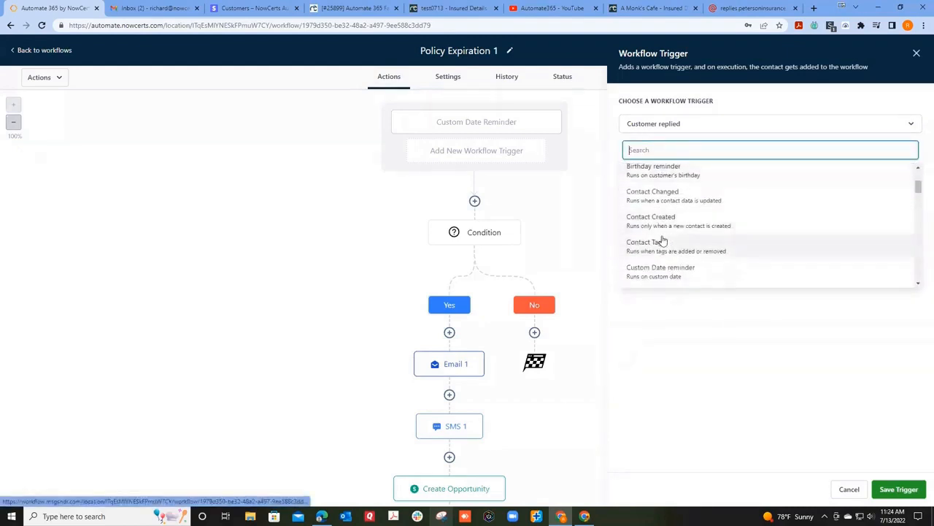
scroll(663, 241, "down", 5)
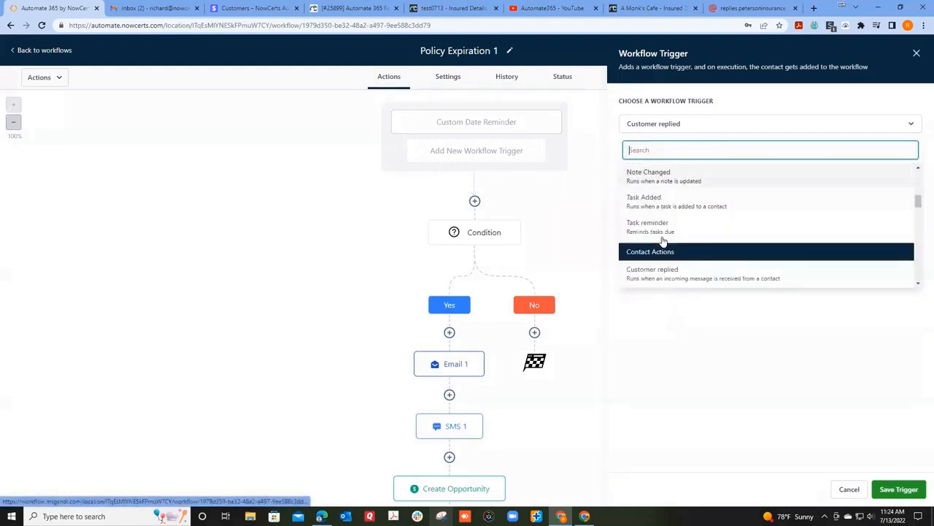
scroll(664, 241, "down", 5)
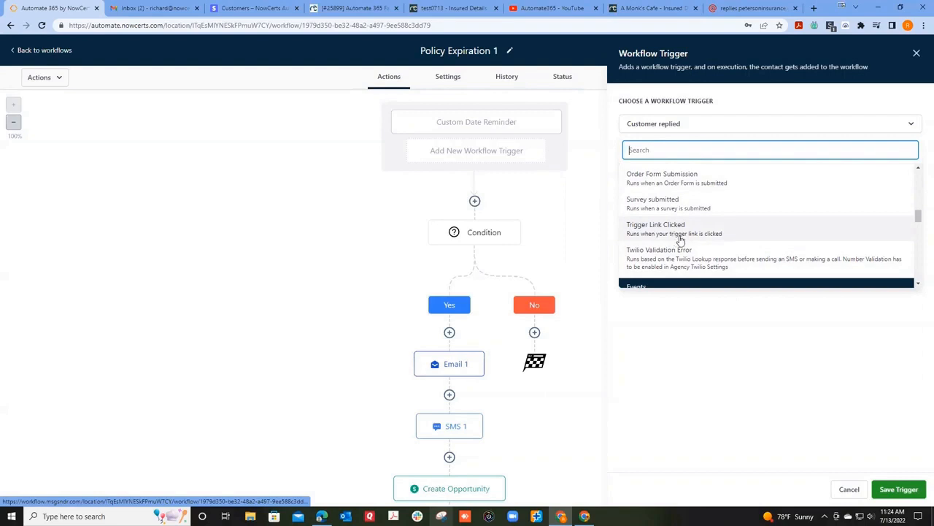
left_click(647, 314)
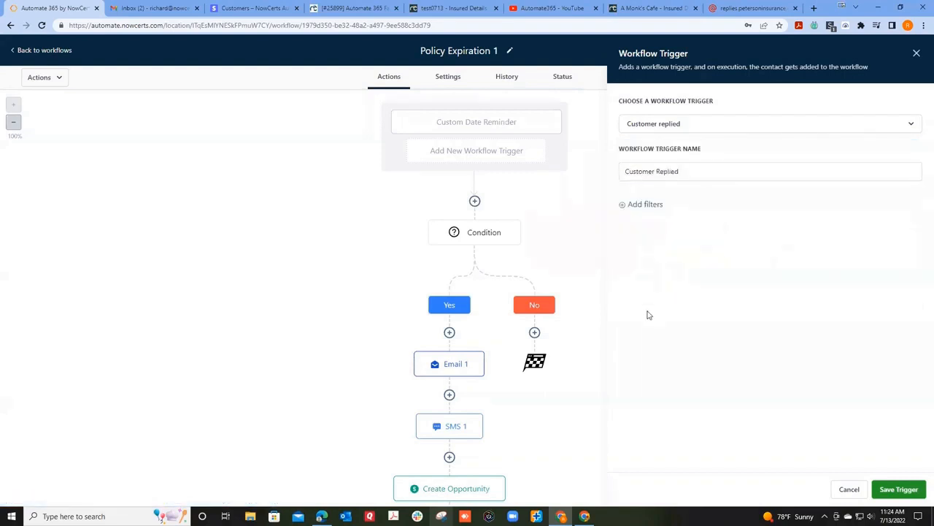
left_click(632, 211)
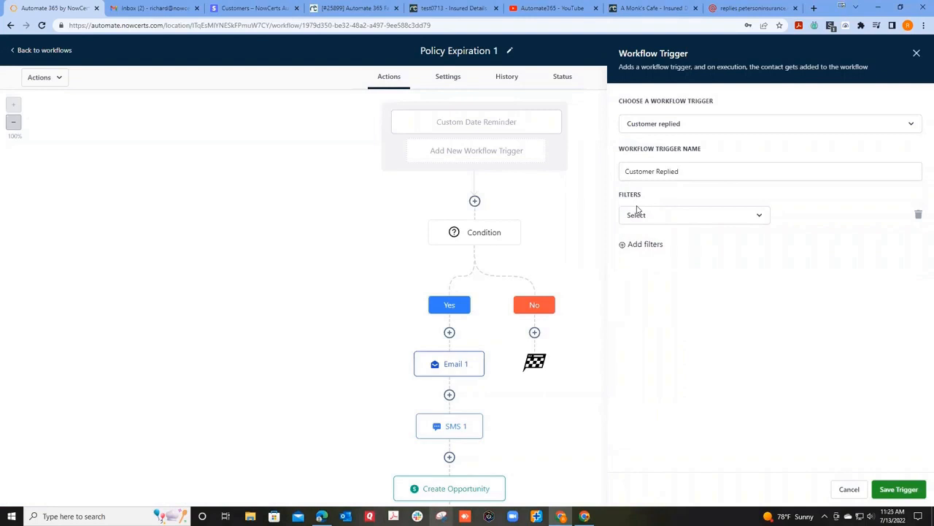
left_click(841, 491)
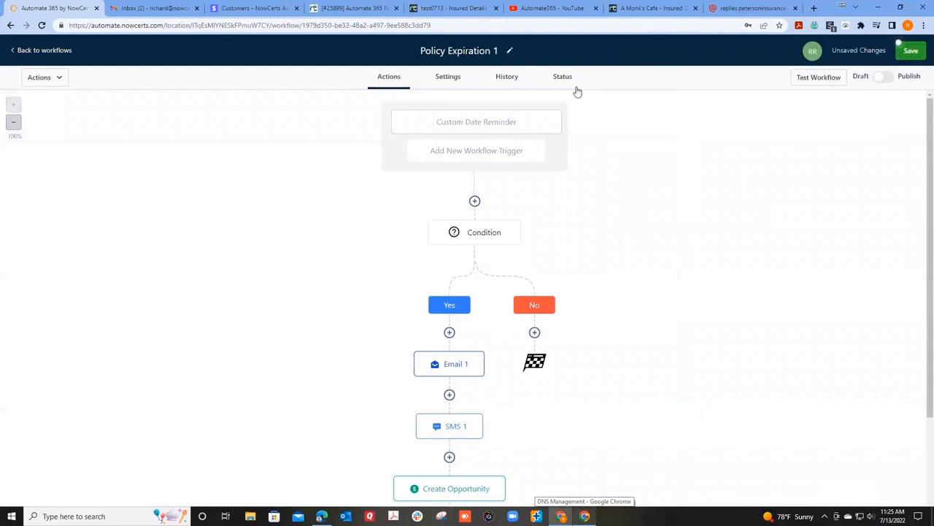